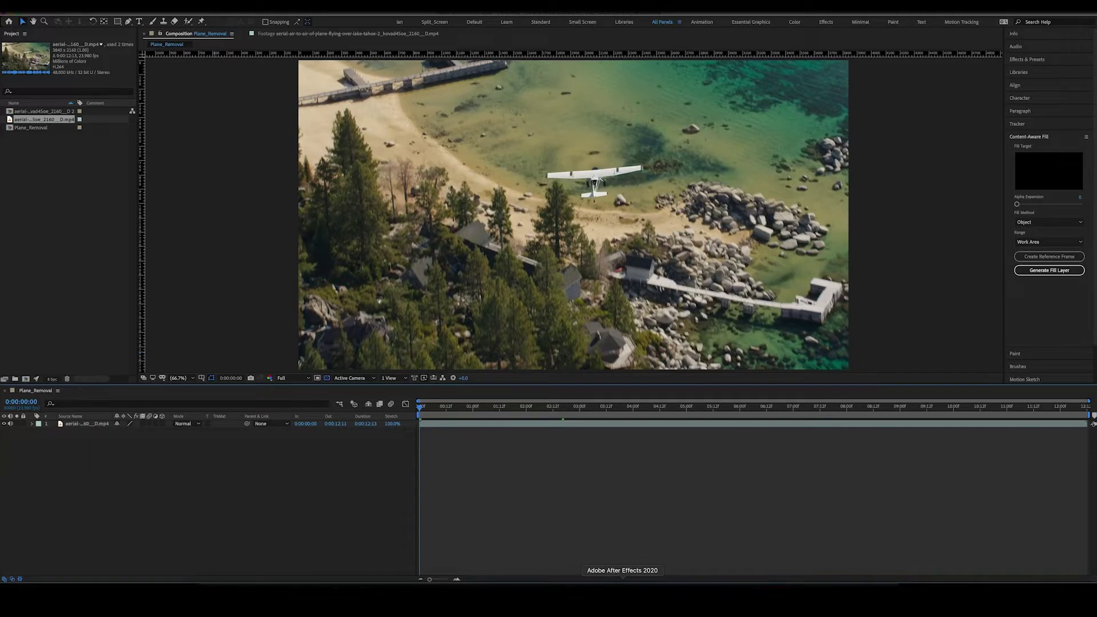
Expand the footage layer to select Mask 1, then scrub later in the clip to check its outline against the plane
left_click(32, 424)
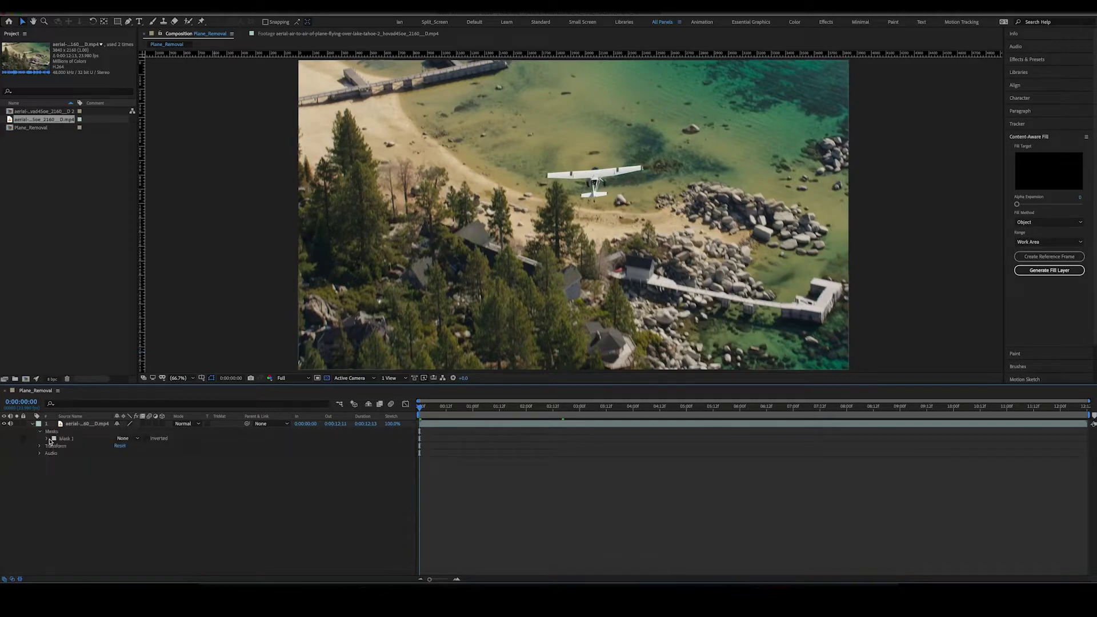
left_click(68, 438)
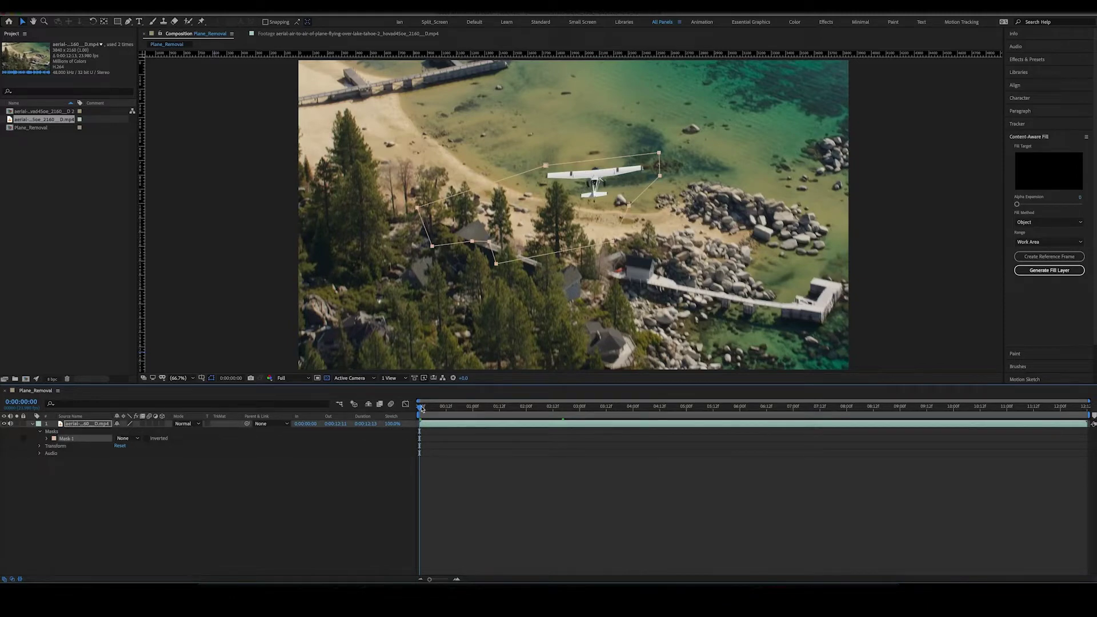
left_click_drag(428, 410, 965, 423)
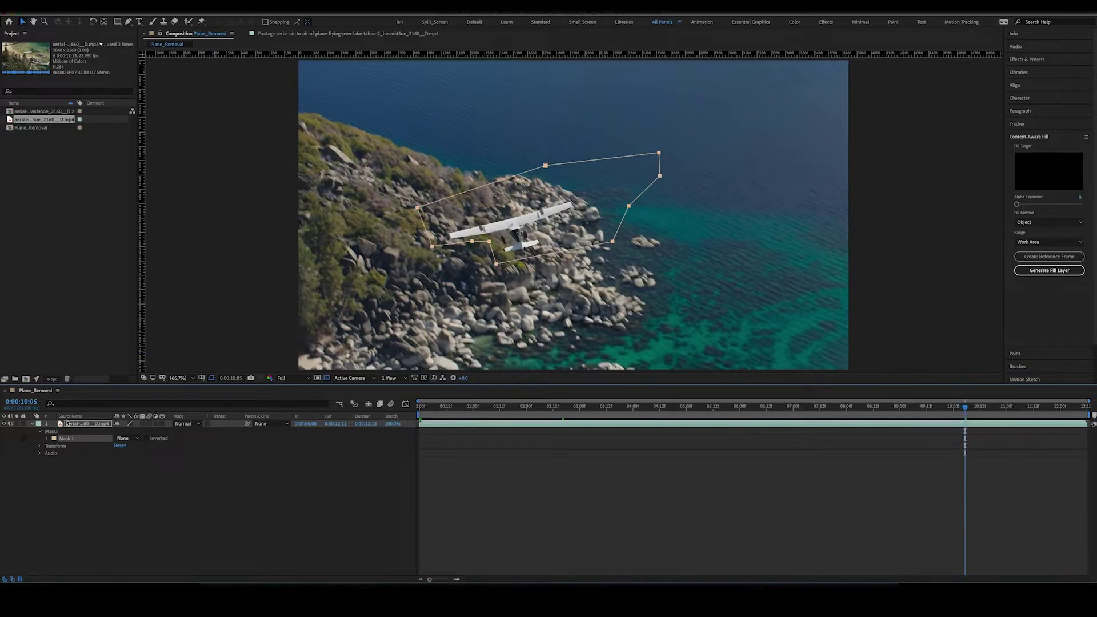
left_click(28, 211)
Create a new composition from the lake footage and move to a frame showing the plane
left_click_drag(32, 120, 26, 379)
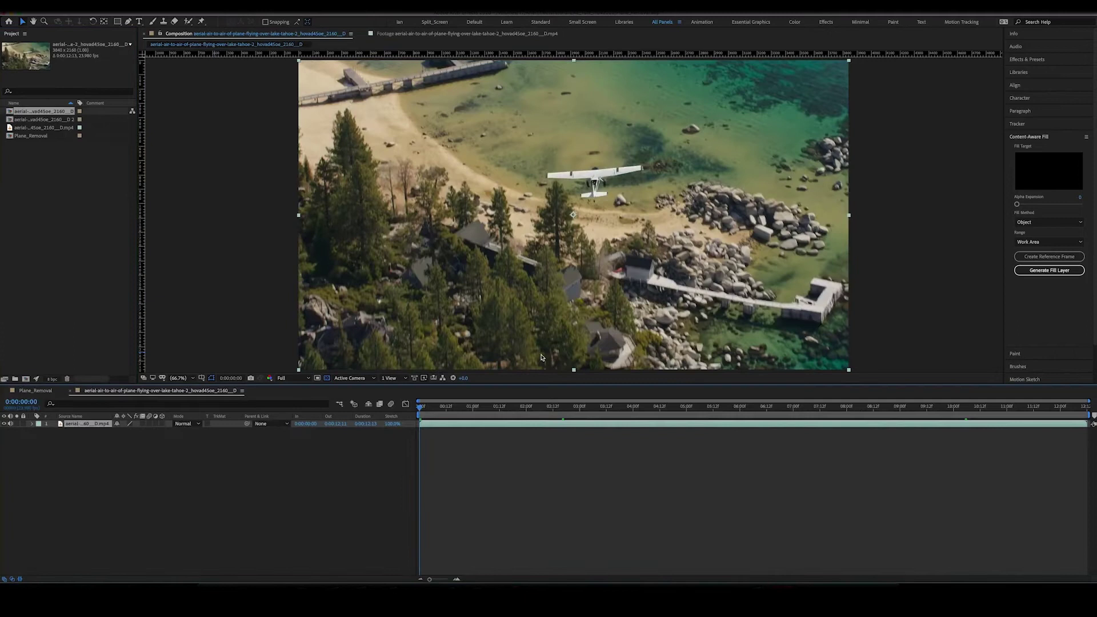
left_click_drag(425, 411, 227, 359)
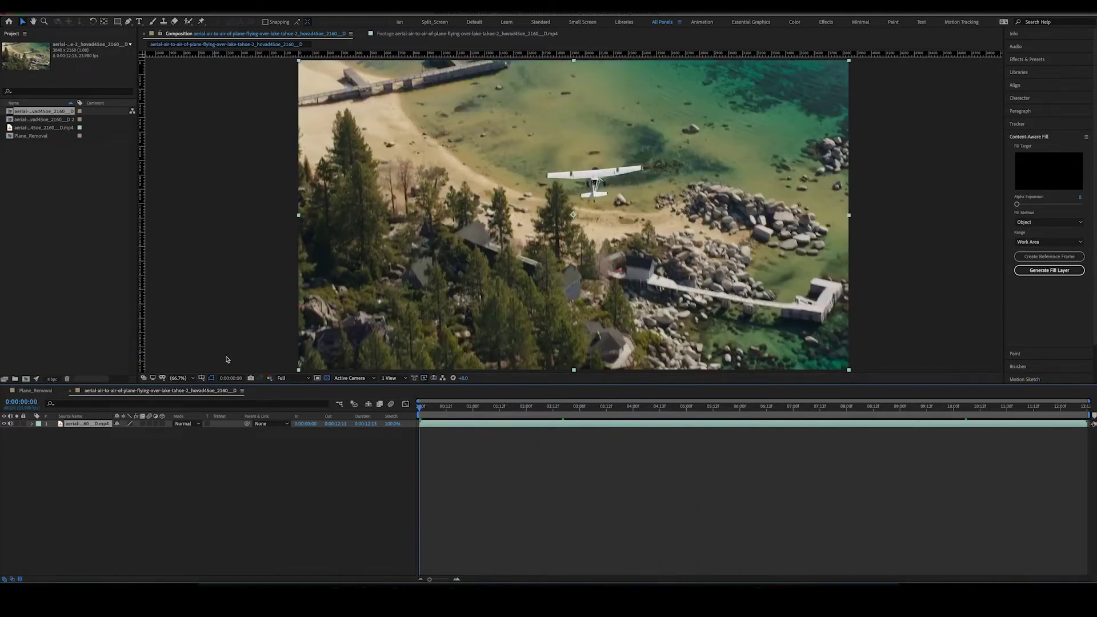
left_click(129, 21)
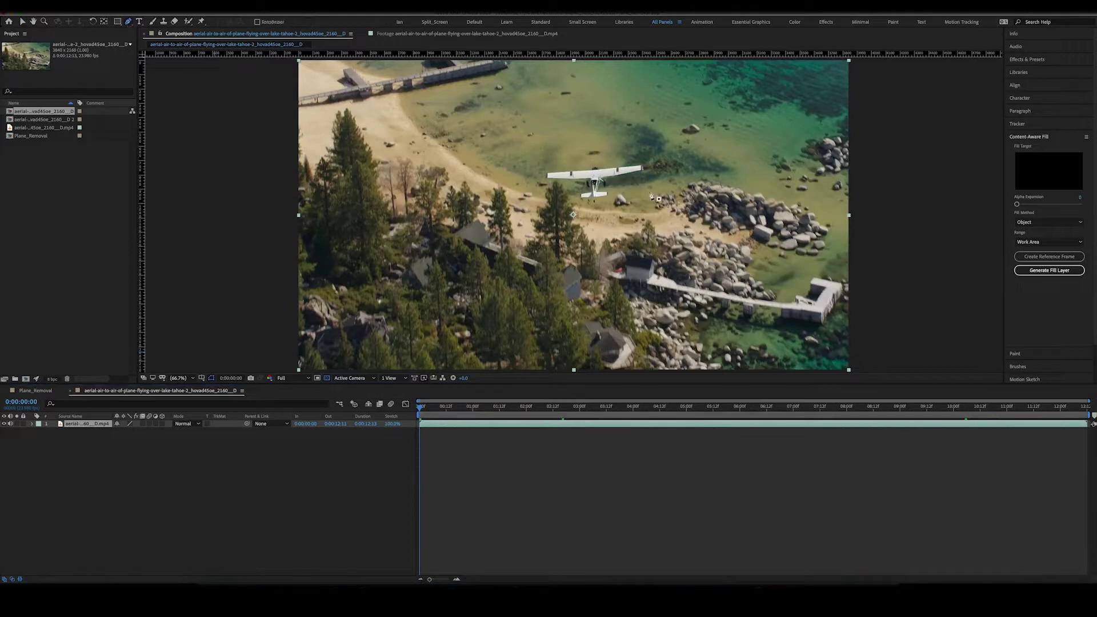
Draw a six-point Pen mask around the plane and close the path
left_click(653, 151)
left_click(654, 180)
left_click(620, 189)
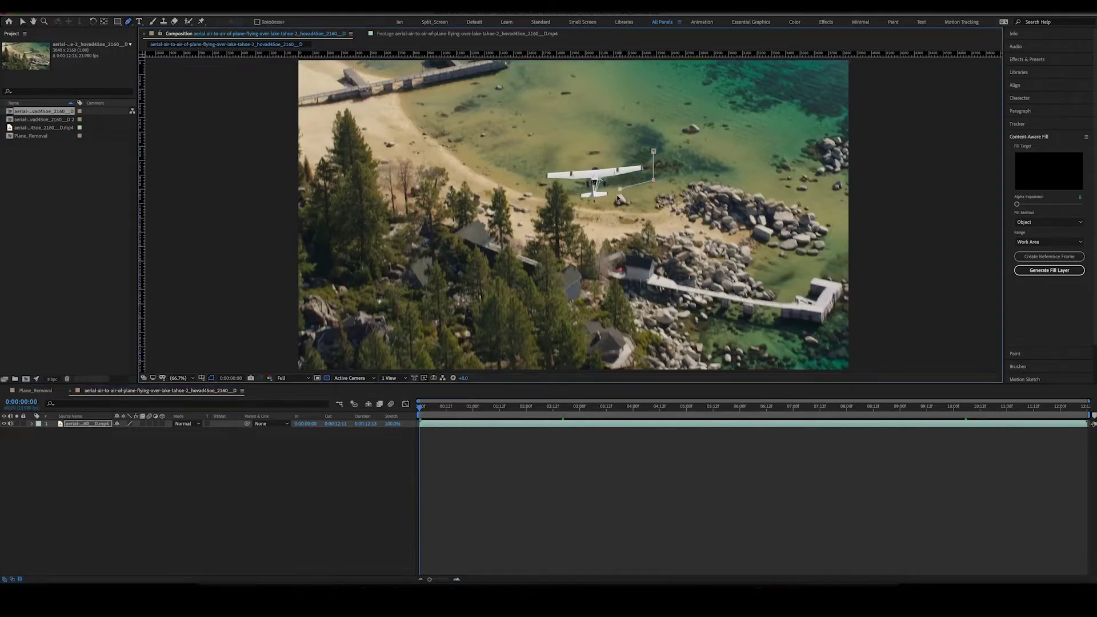
left_click(538, 232)
left_click(500, 190)
left_click(655, 116)
left_click(653, 151)
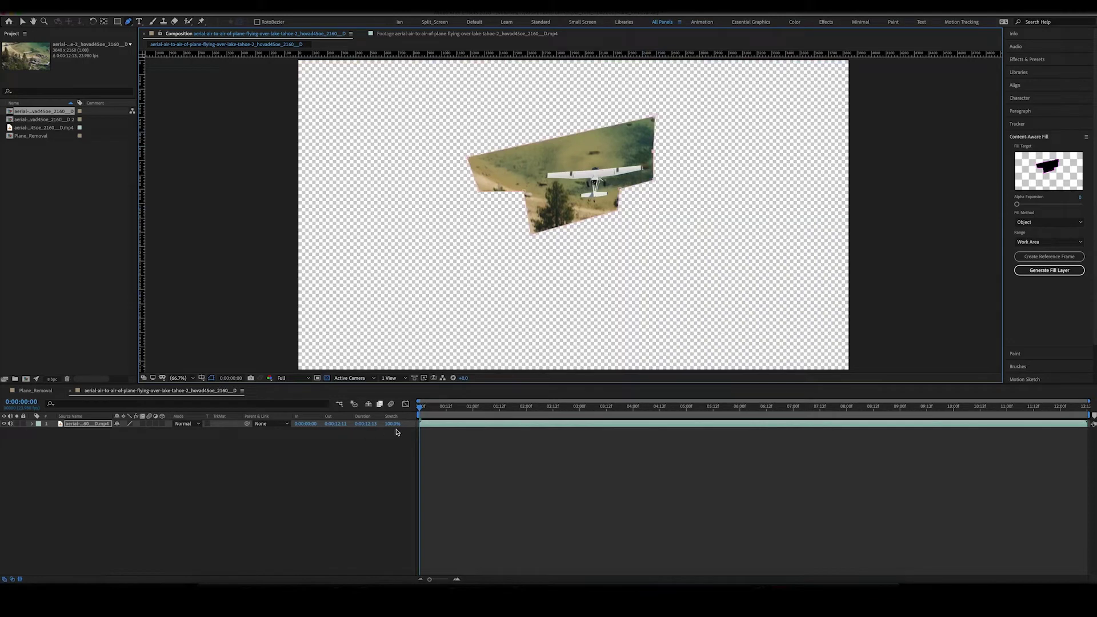
Expand Mask 1's settings and check its mode options, leaving the mode unchanged
left_click(33, 424)
left_click(40, 432)
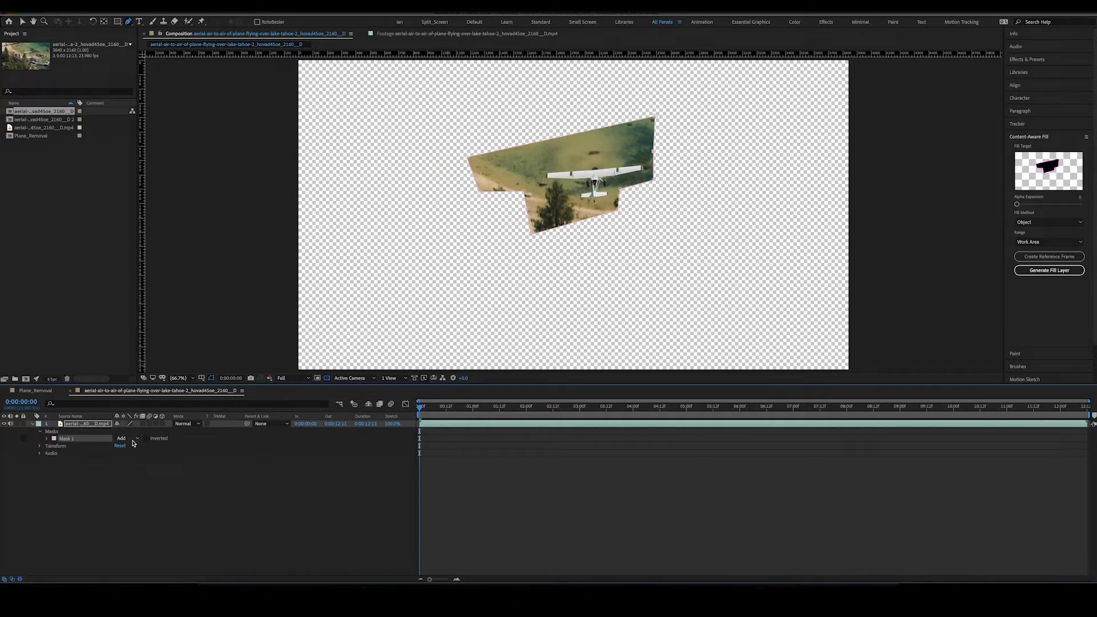
left_click(123, 439)
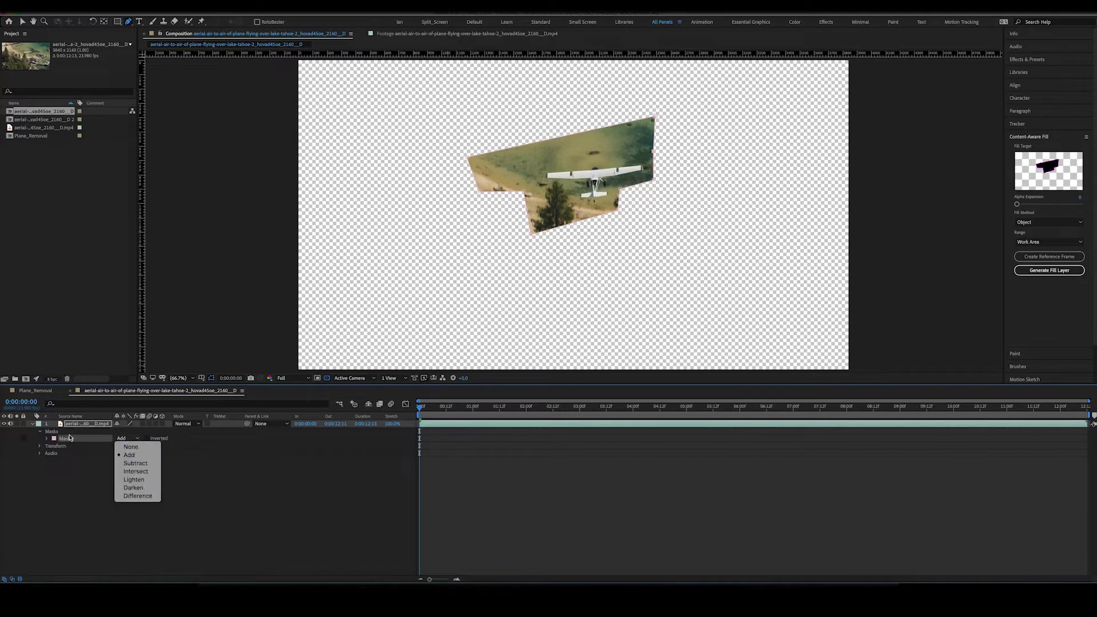
left_click(35, 427)
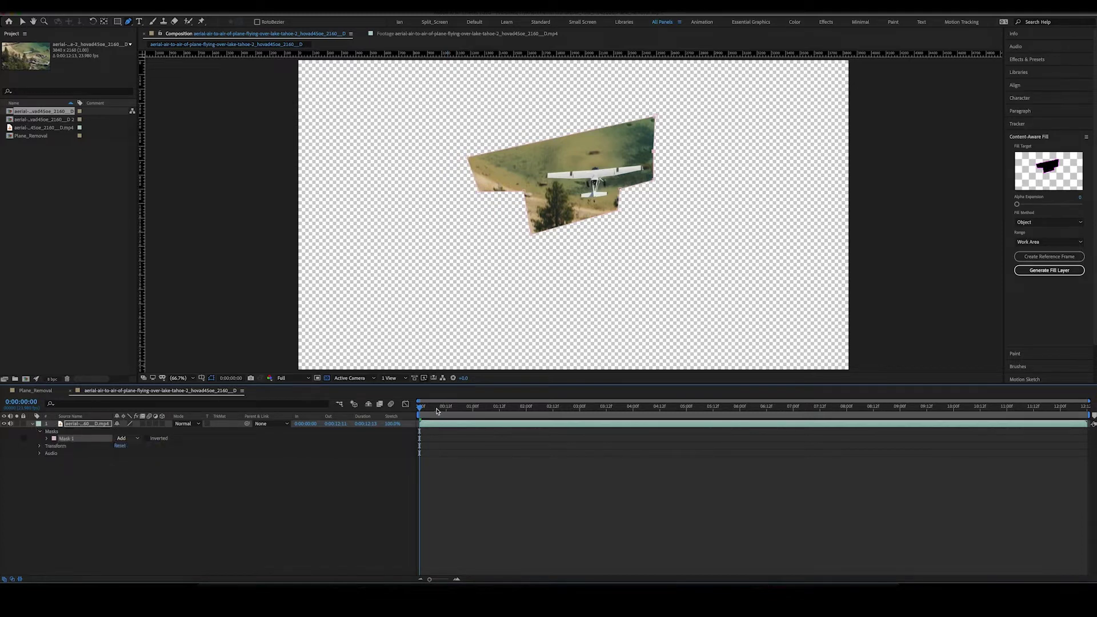
Scrub through the clip and drag the mask's vertices outward until it covers the whole plane
left_click_drag(437, 410, 486, 396)
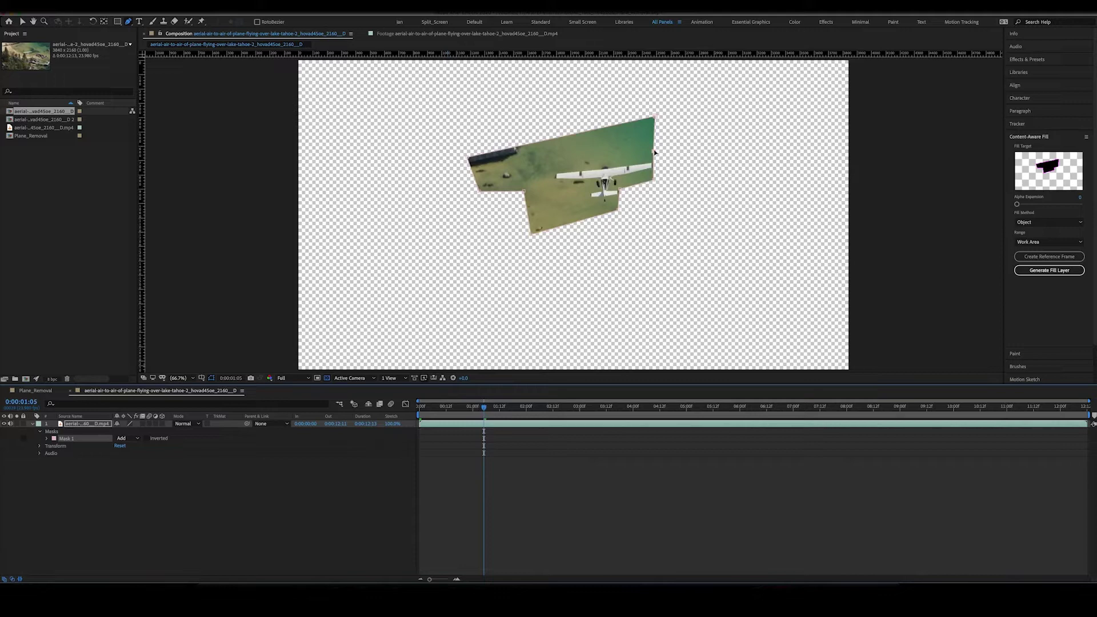
left_click_drag(655, 153, 628, 188)
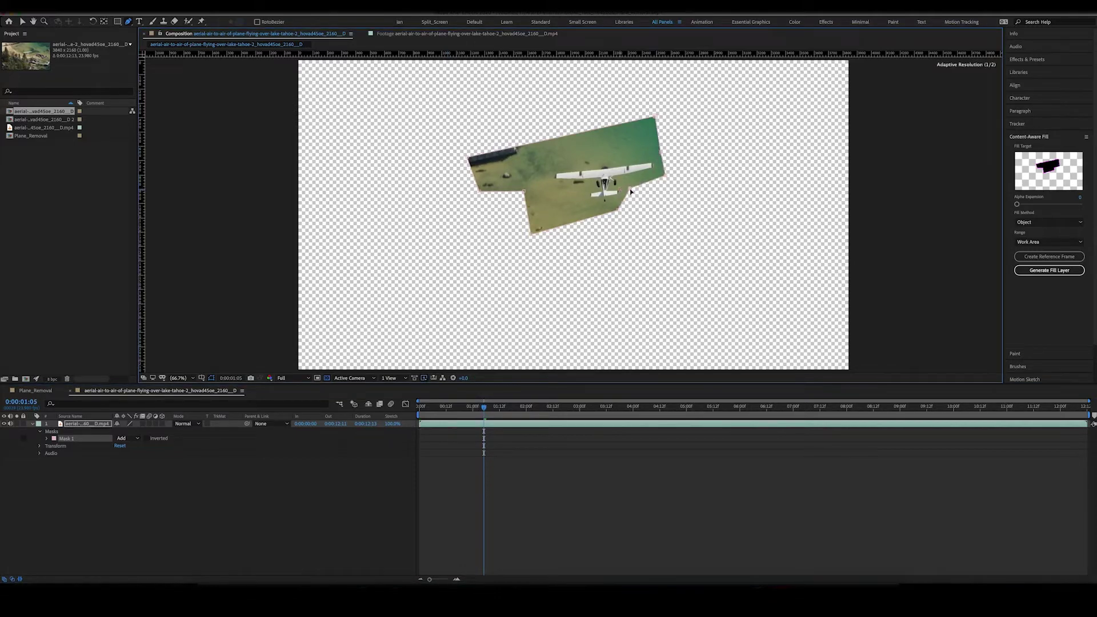
left_click(487, 409)
left_click_drag(488, 412, 1089, 416)
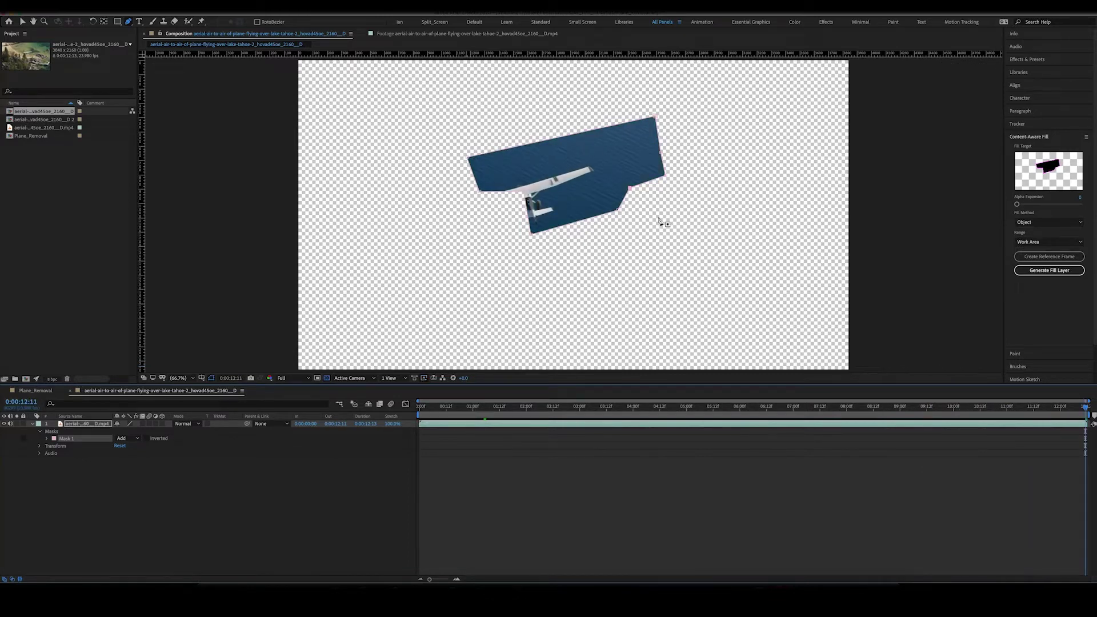
left_click_drag(524, 195, 466, 232)
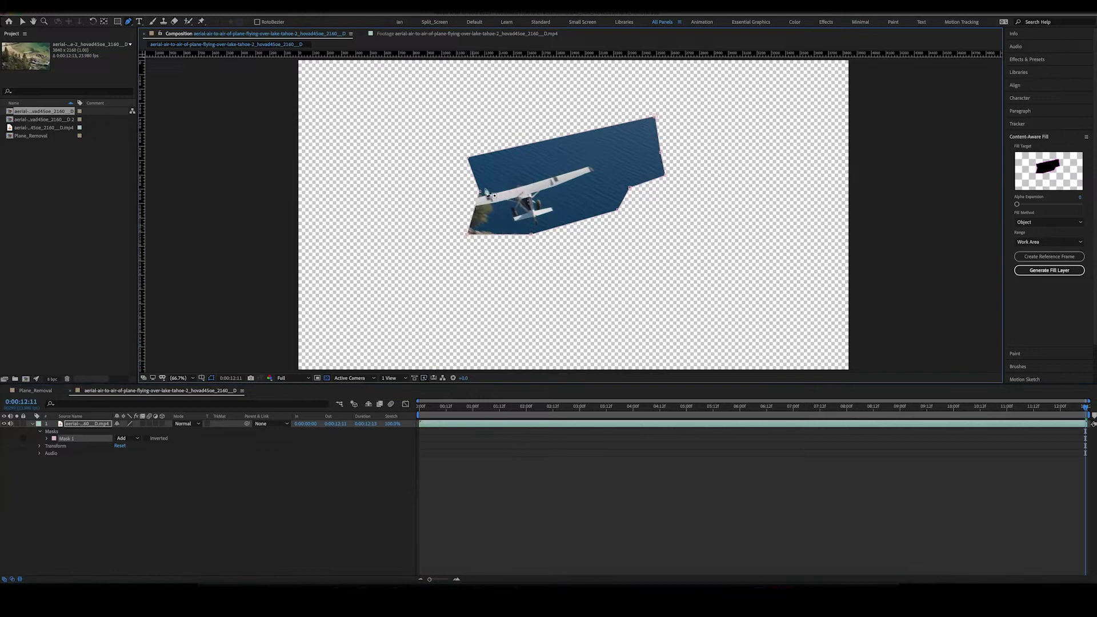
left_click_drag(479, 191, 431, 203)
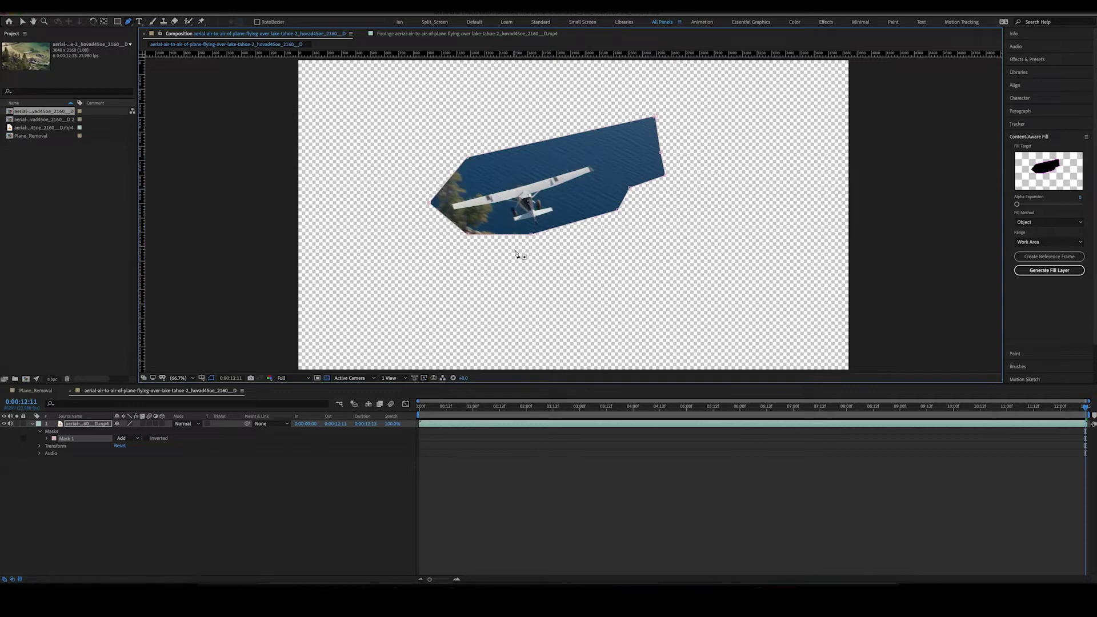
Return to Plane_Removal, go to a frame with the plane over the pier, and open Window > Content-Aware Fill
left_click(32, 391)
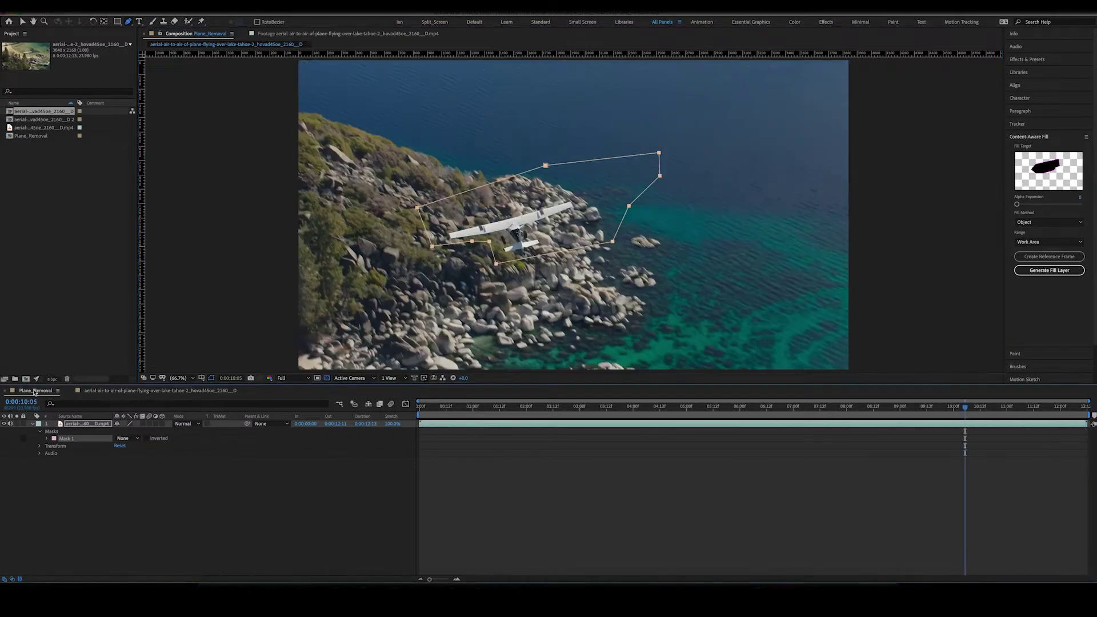
left_click_drag(440, 406, 980, 428)
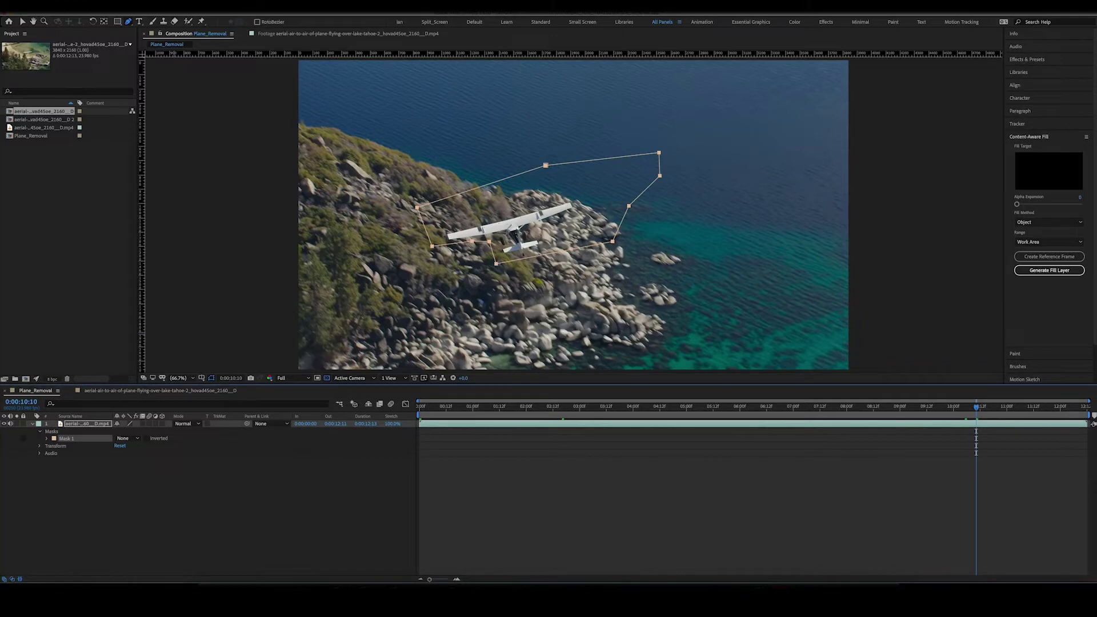
left_click(261, 5)
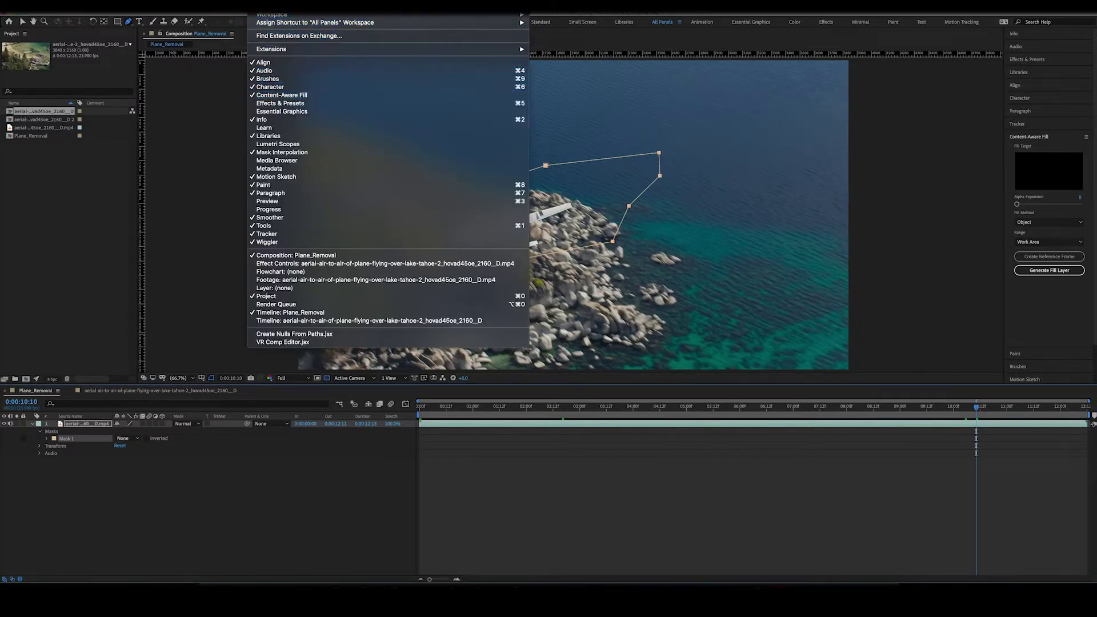
left_click(278, 96)
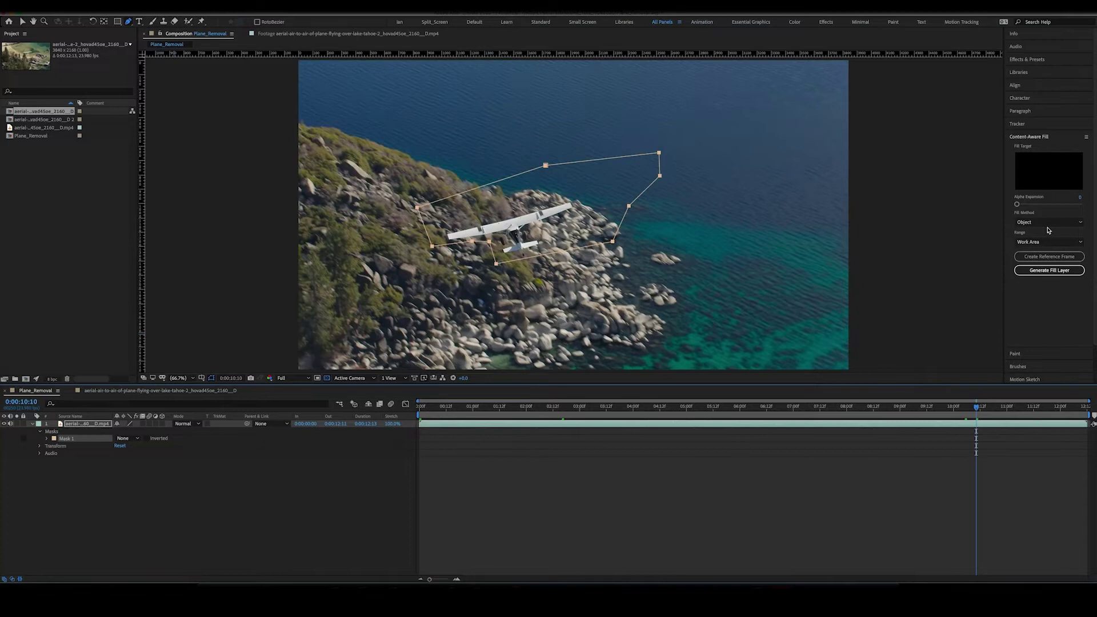
Set Mask 1's mode to Subtract and generate the Content-Aware fill layer
left_click(128, 440)
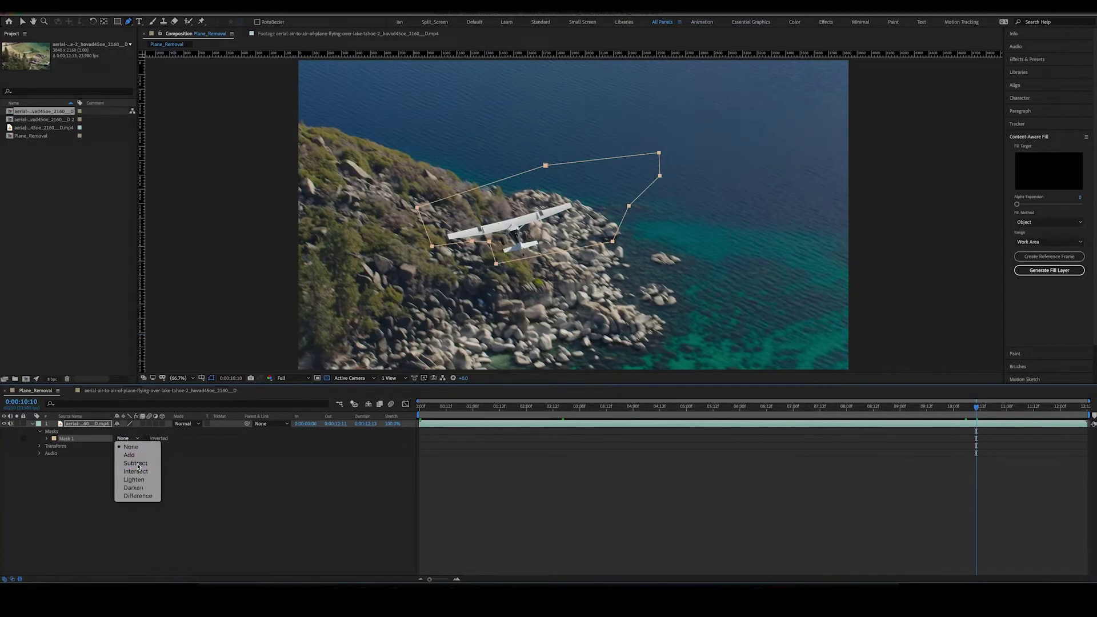
left_click(139, 465)
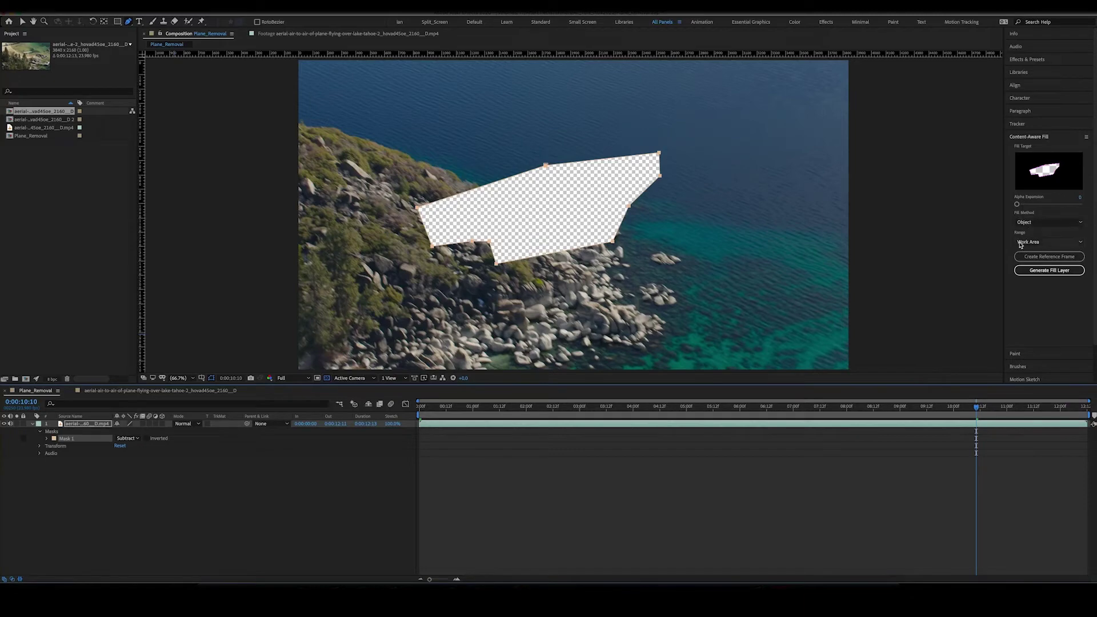
left_click(1041, 230)
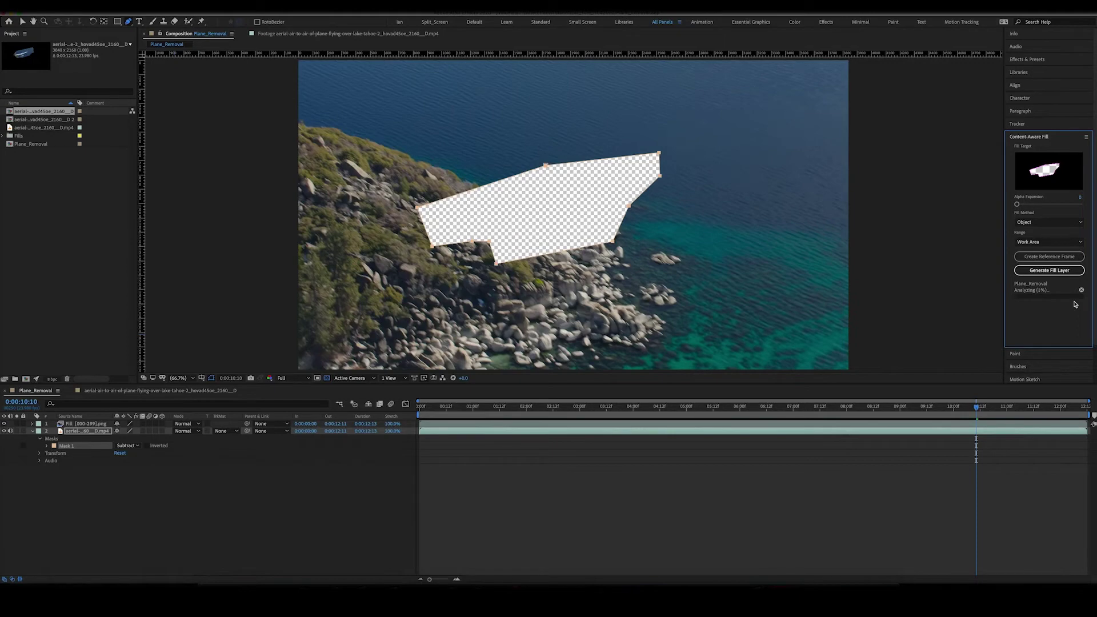
Move the playhead to the clip start and select the new Fill layer while analysis runs
mouse_move(428, 408)
left_mouse_down()
mouse_move(416, 409)
mouse_move(455, 403)
mouse_move(419, 407)
left_mouse_up()
left_click(95, 424)
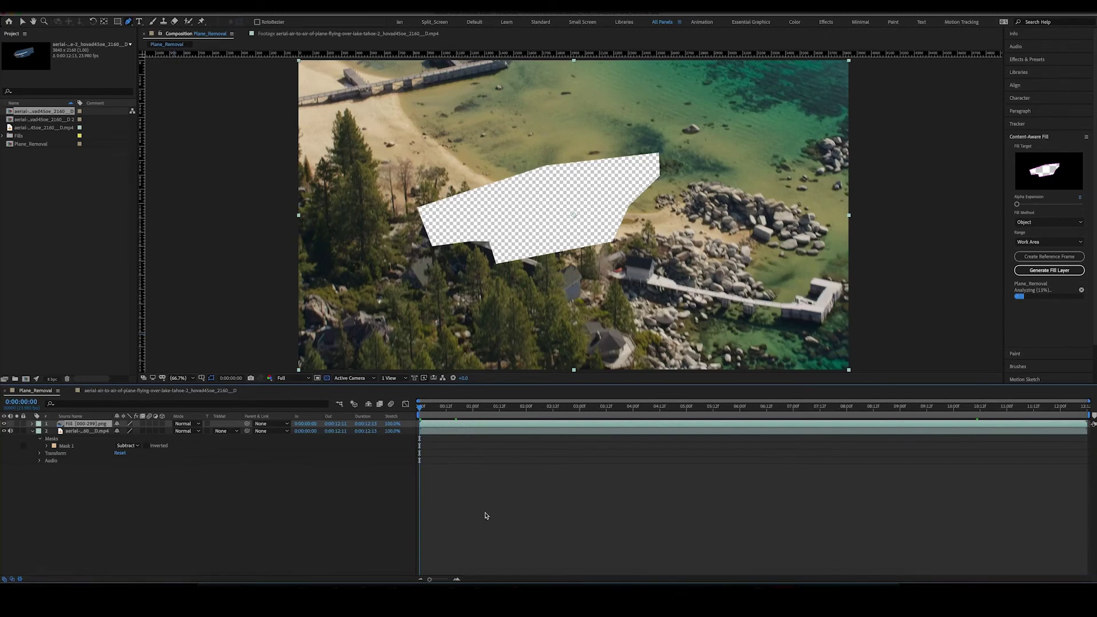
Play back the composition to preview the fill, then stop playback
key("space")
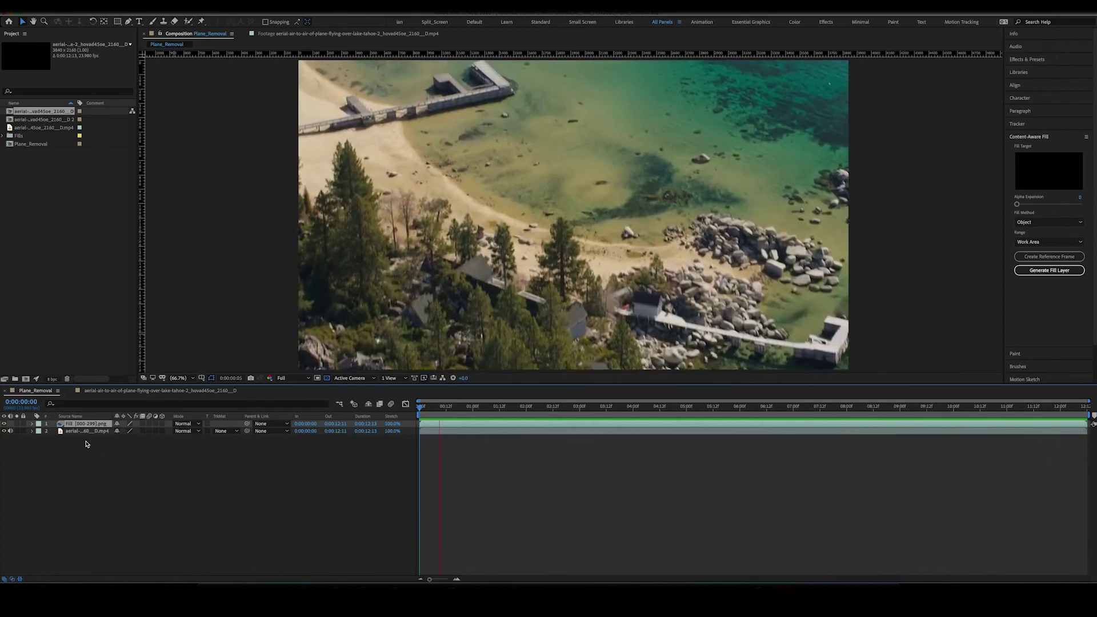
left_click(83, 431)
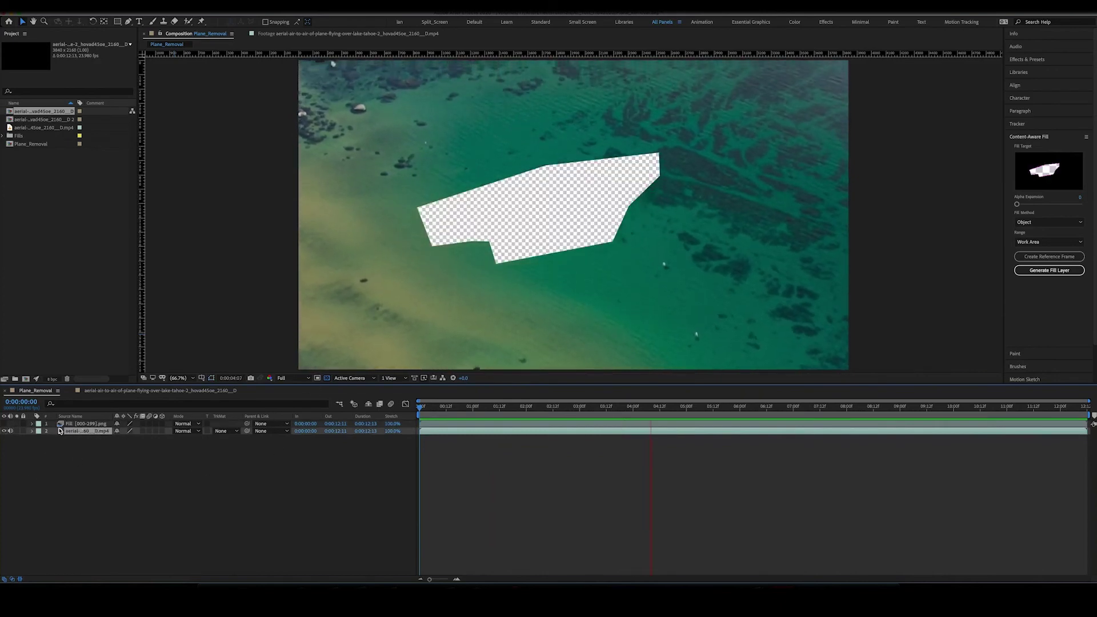
left_click(7, 432)
View the fill patch alone, then show the footage again and scrub to confirm the plane is gone
left_click(5, 424)
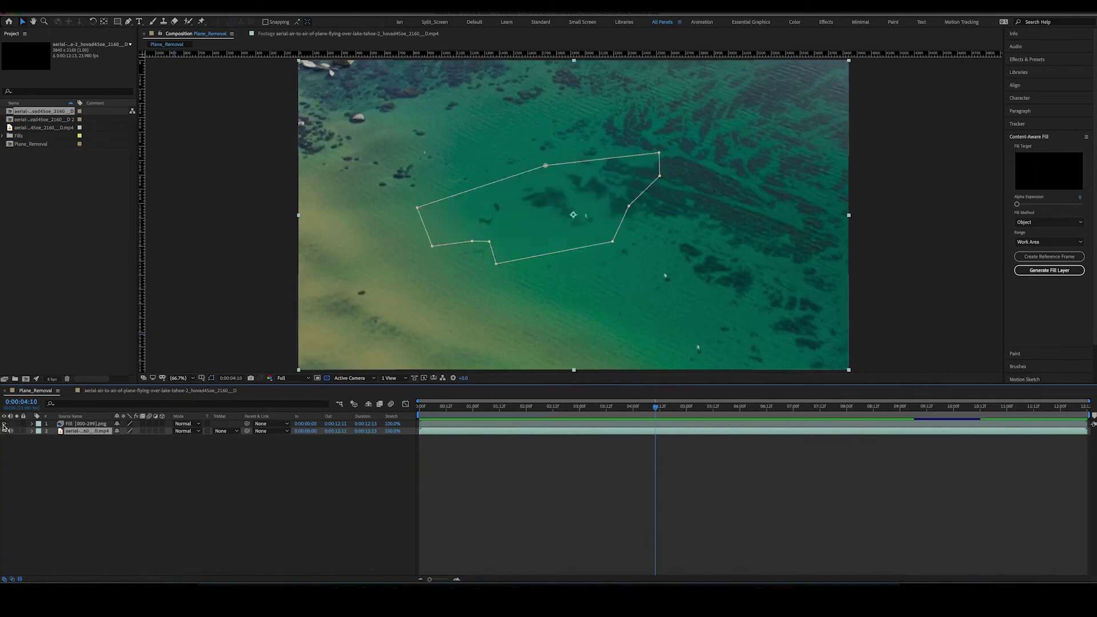
left_click(5, 432)
left_click_drag(431, 415, 502, 396)
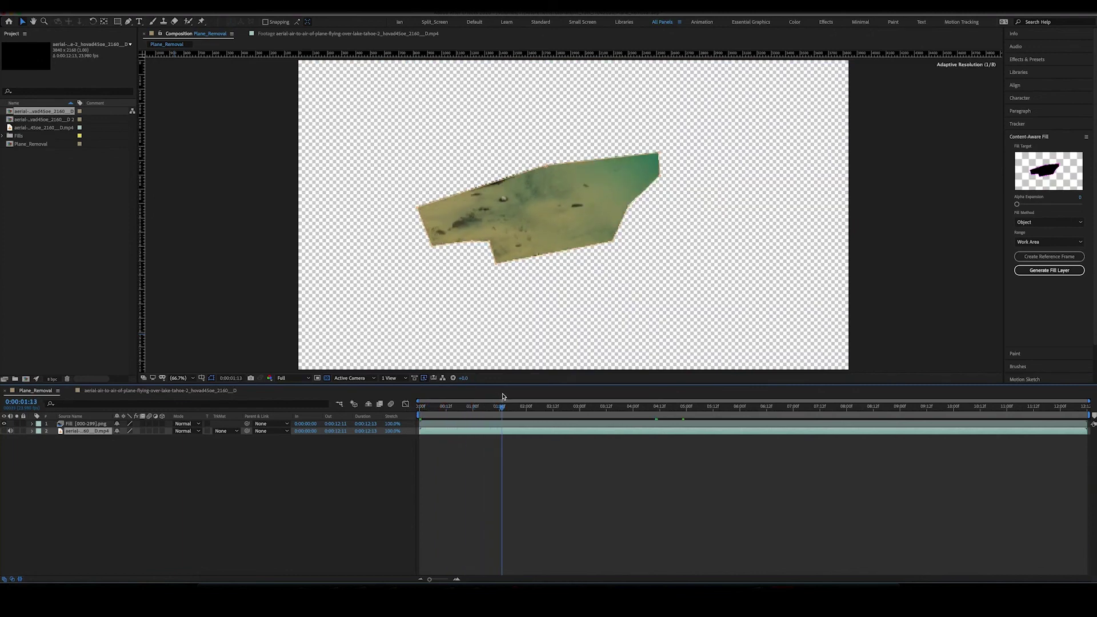
left_click(4, 431)
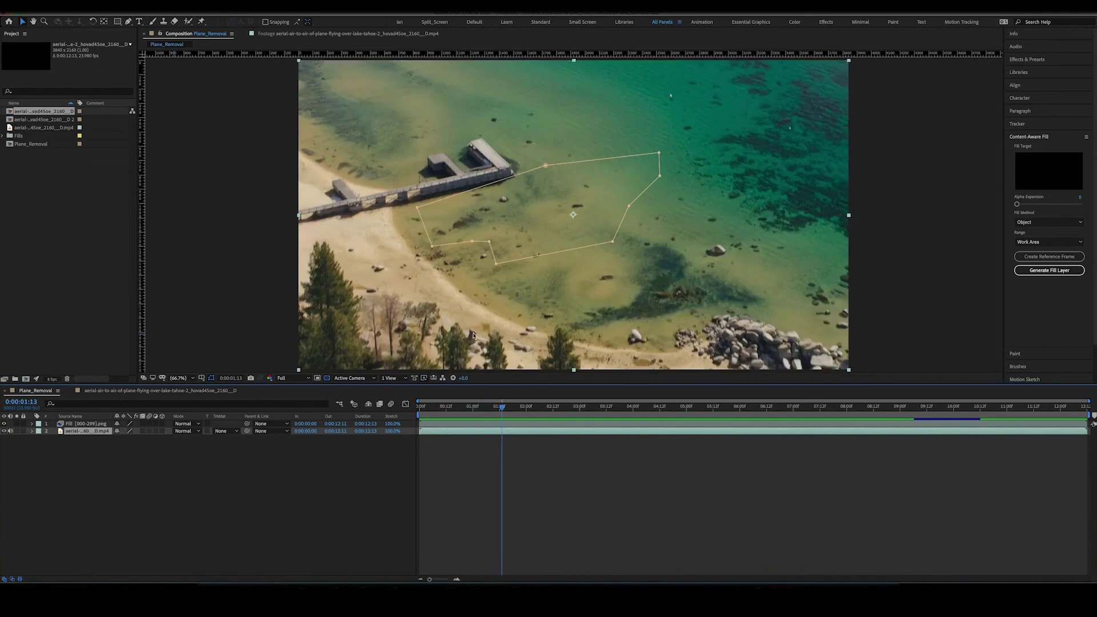
left_click_drag(511, 410, 1040, 416)
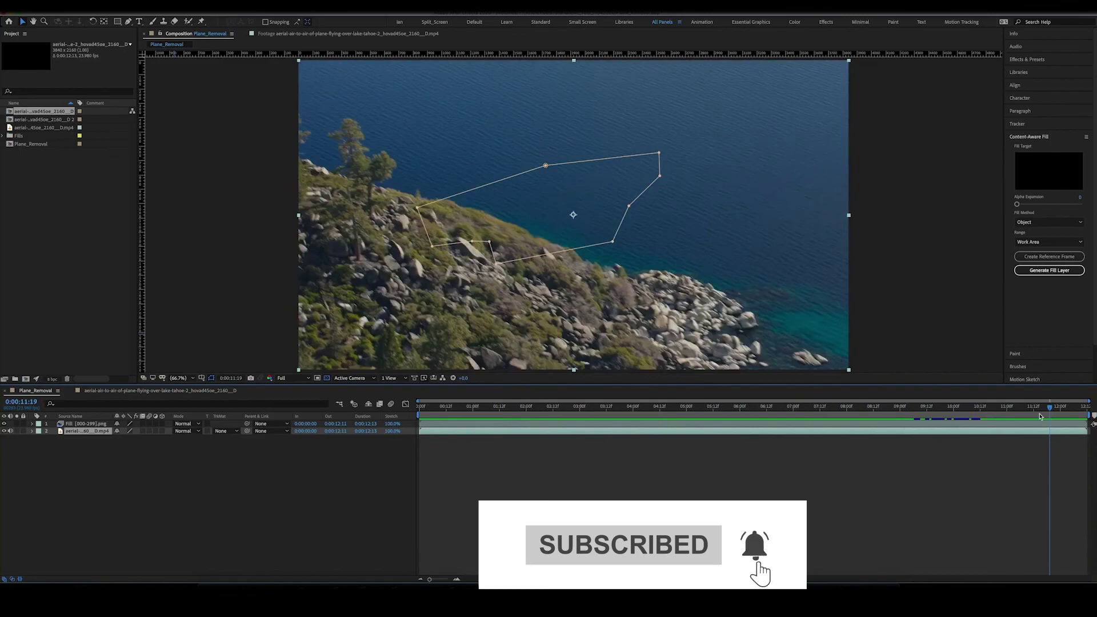